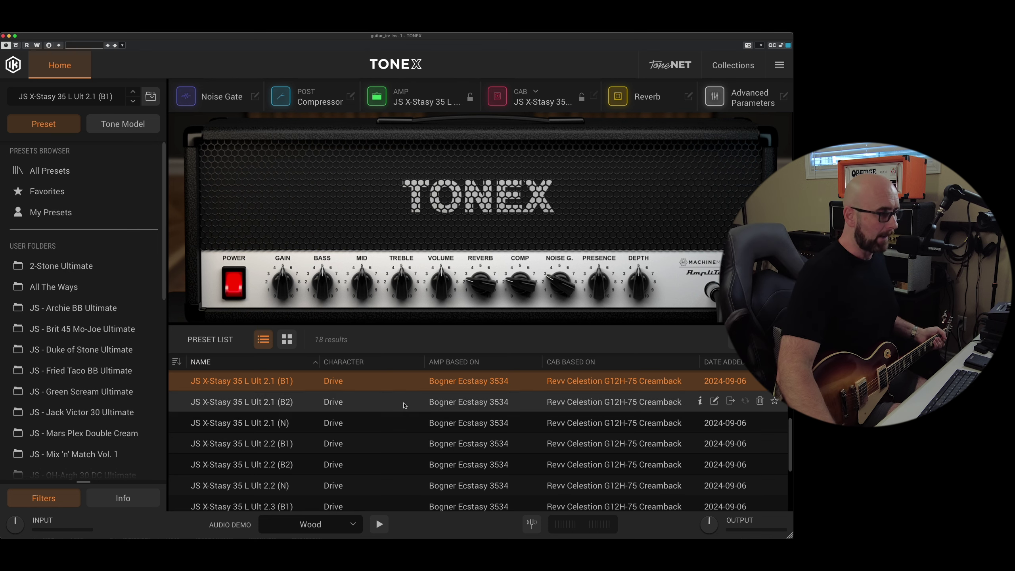
Step: Examine the JS X-Stasy 35 L Ult preset list from the 1.1 clean variants through the 3.2 hi-gain preset
scroll(402, 423, up, 3)
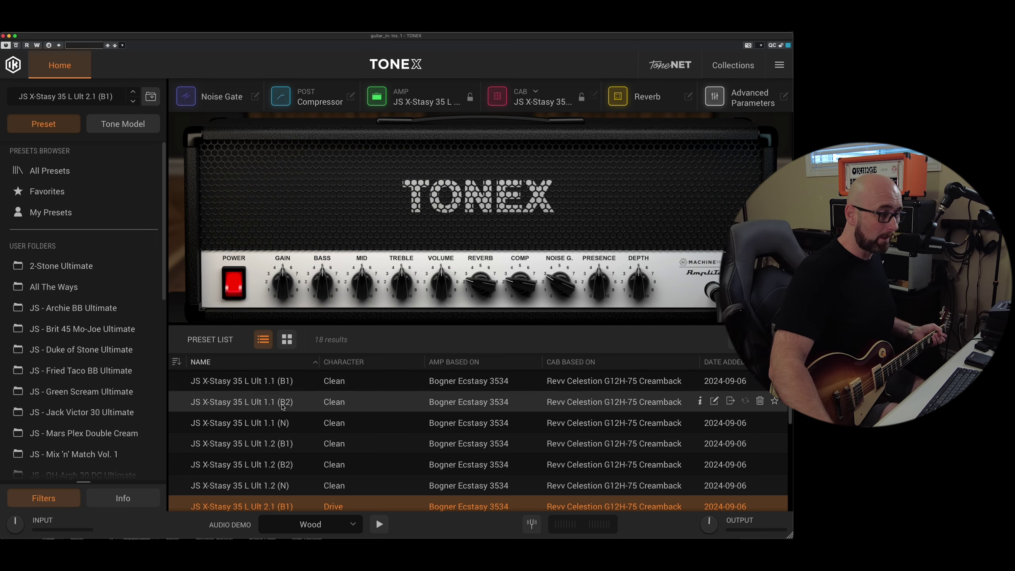
scroll(297, 431, down, 1)
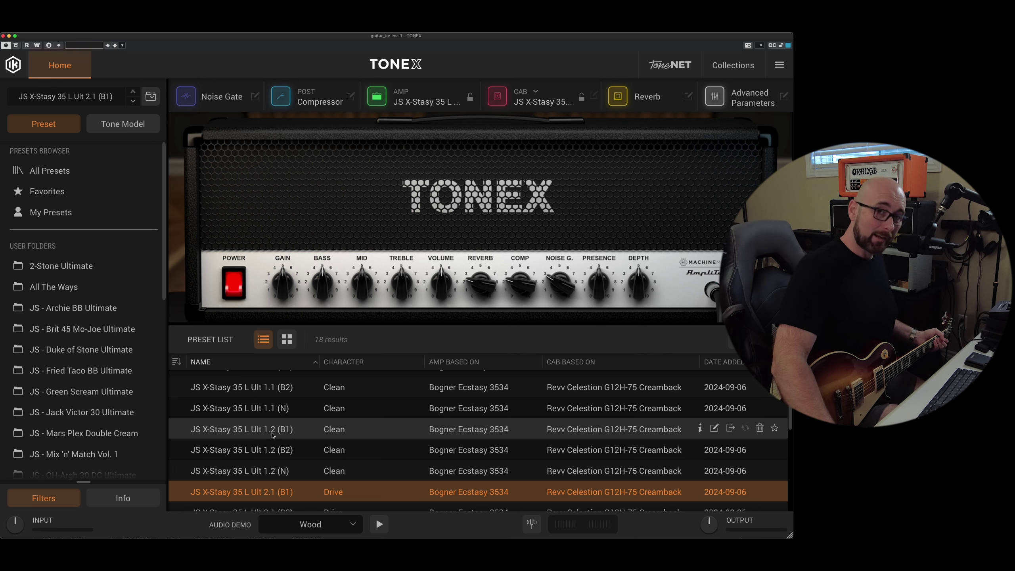
scroll(295, 448, up, 1)
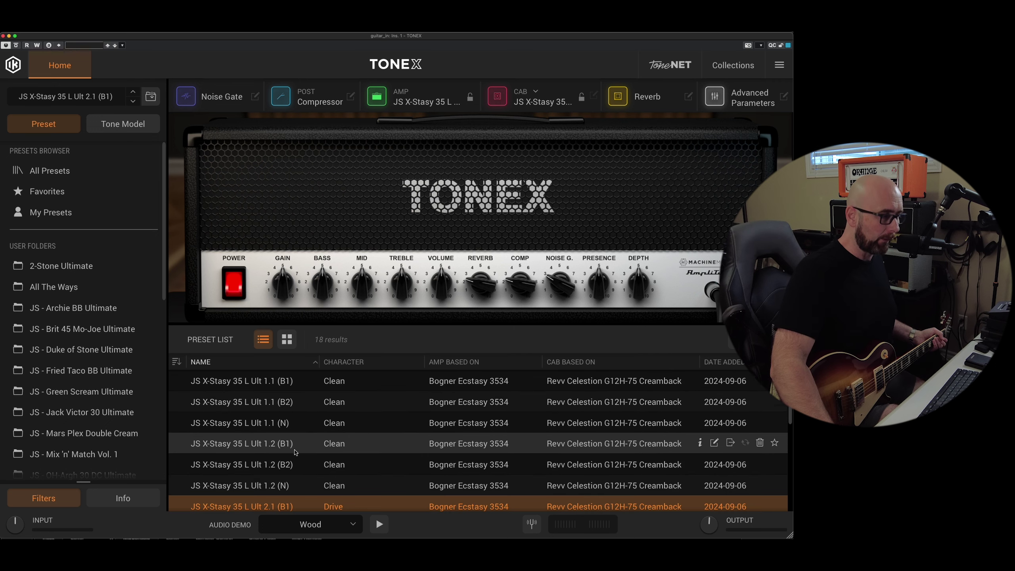
scroll(295, 452, down, 5)
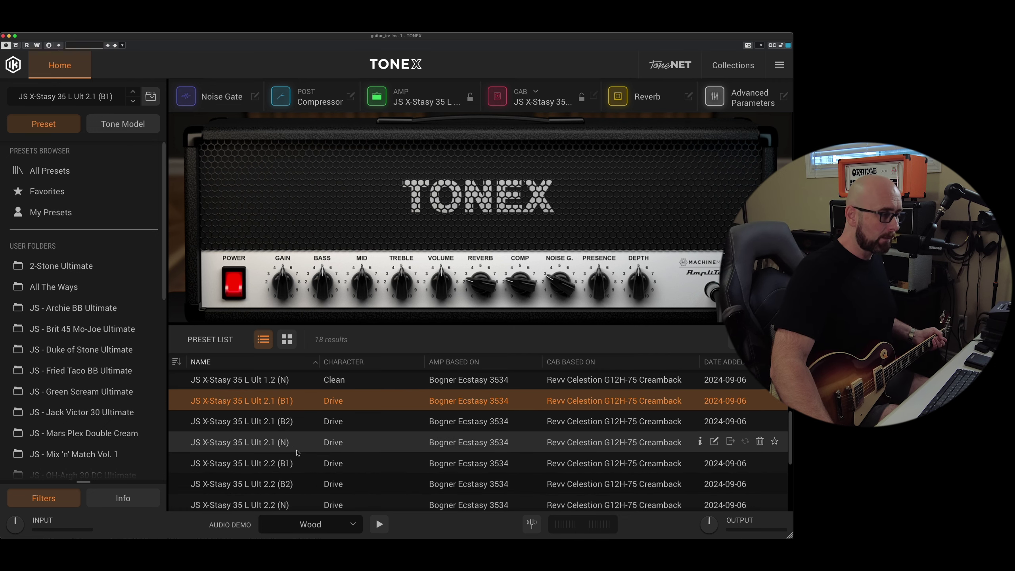
scroll(298, 456, down, 1)
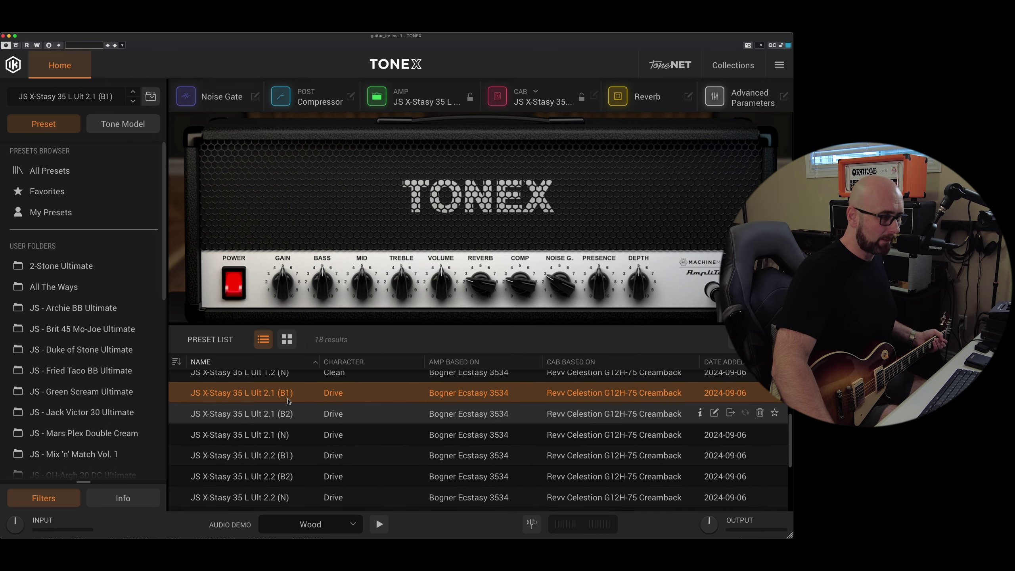
scroll(304, 466, down, 1)
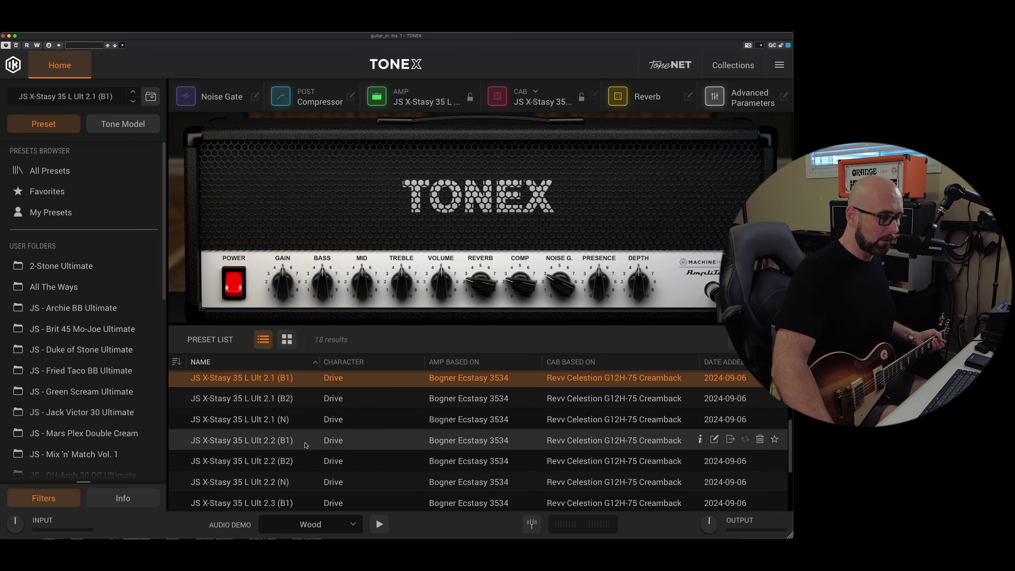
scroll(304, 452, down, 5)
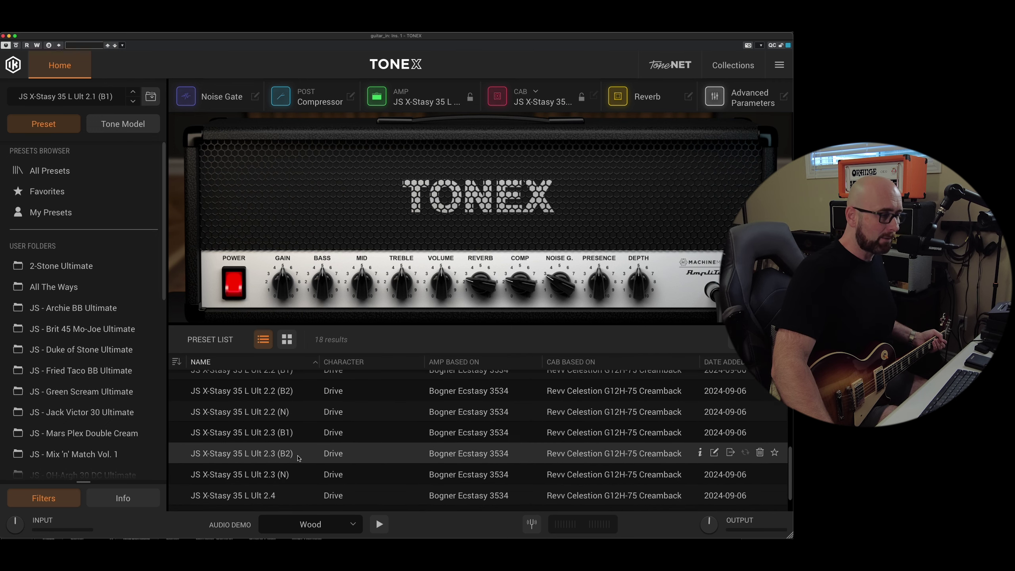
scroll(280, 470, down, 2)
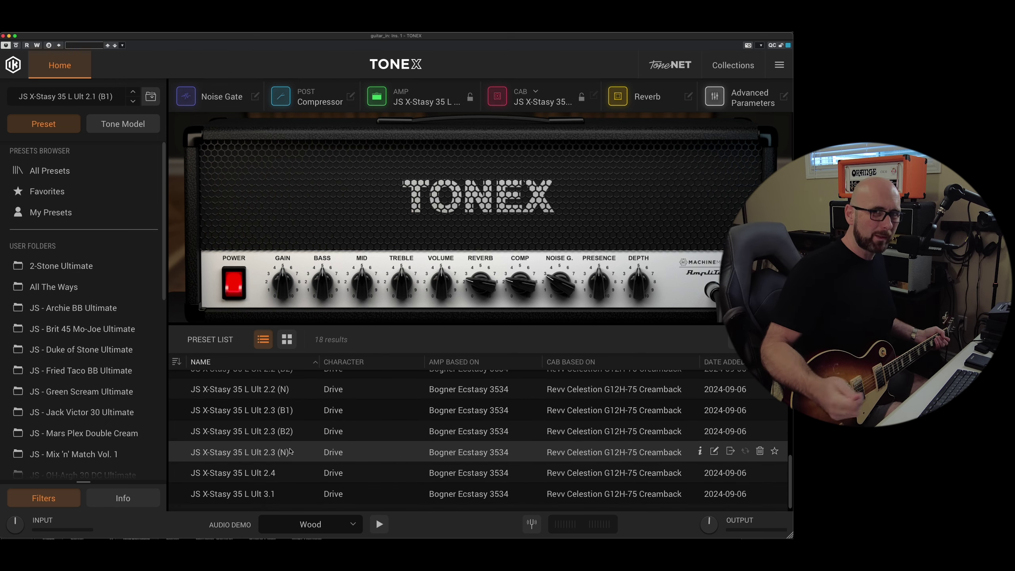
scroll(291, 452, down, 1)
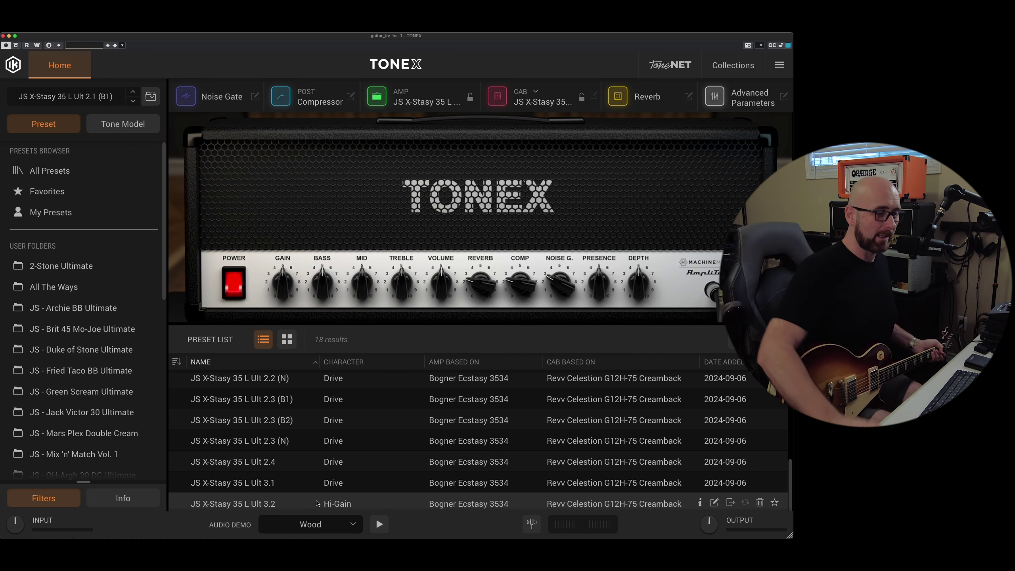
Step: Audition the JS X-Stasy 35 L Ult 1.1 presets, alternating between B1 and N before loading B2
scroll(353, 420, up, 5)
click(312, 381)
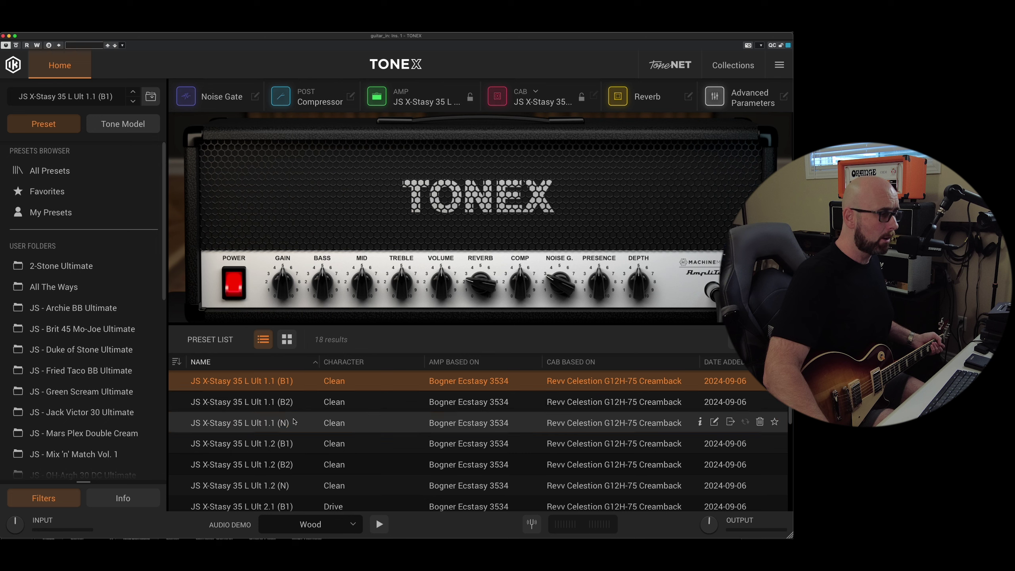
click(294, 422)
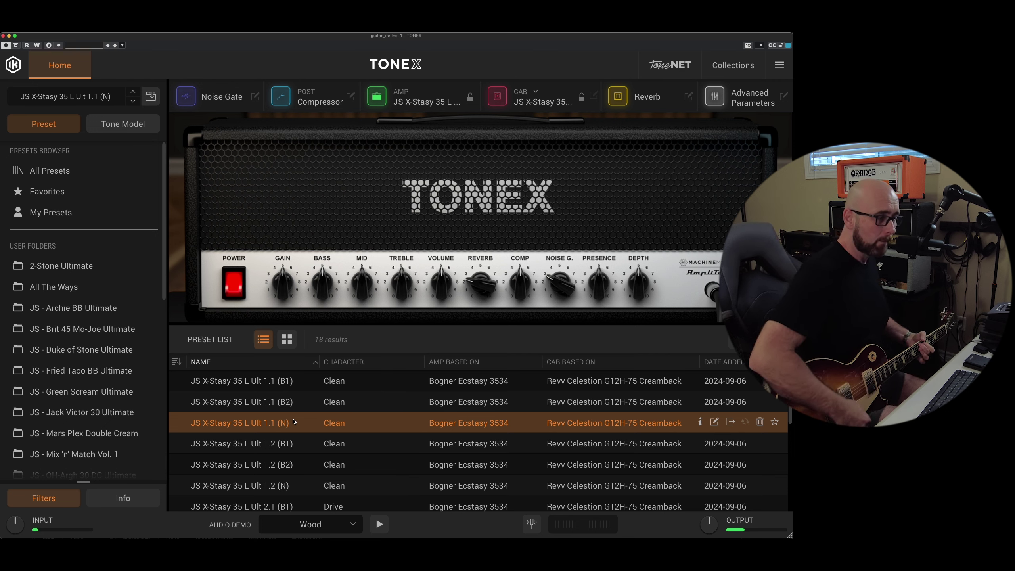
click(287, 382)
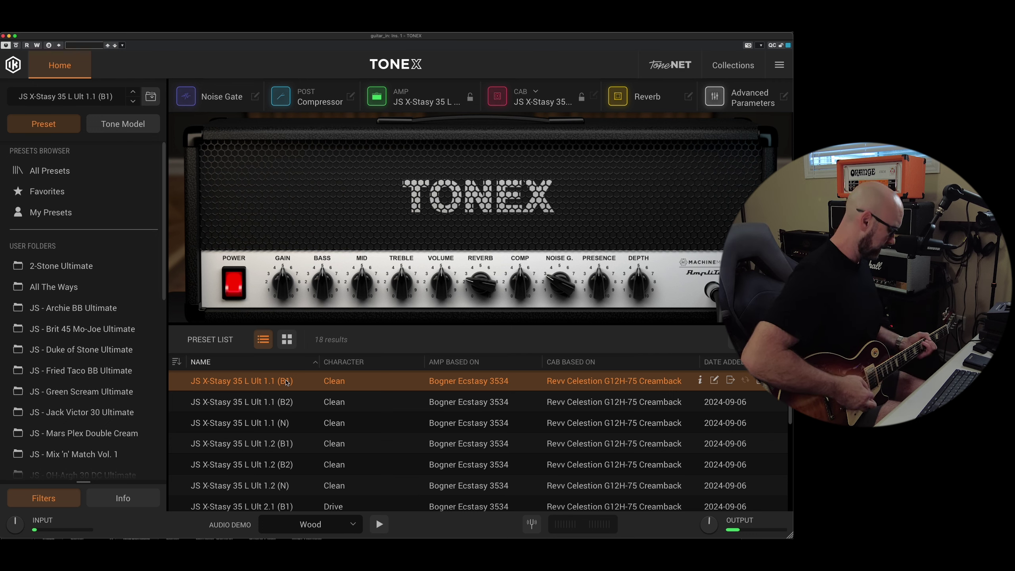
click(299, 431)
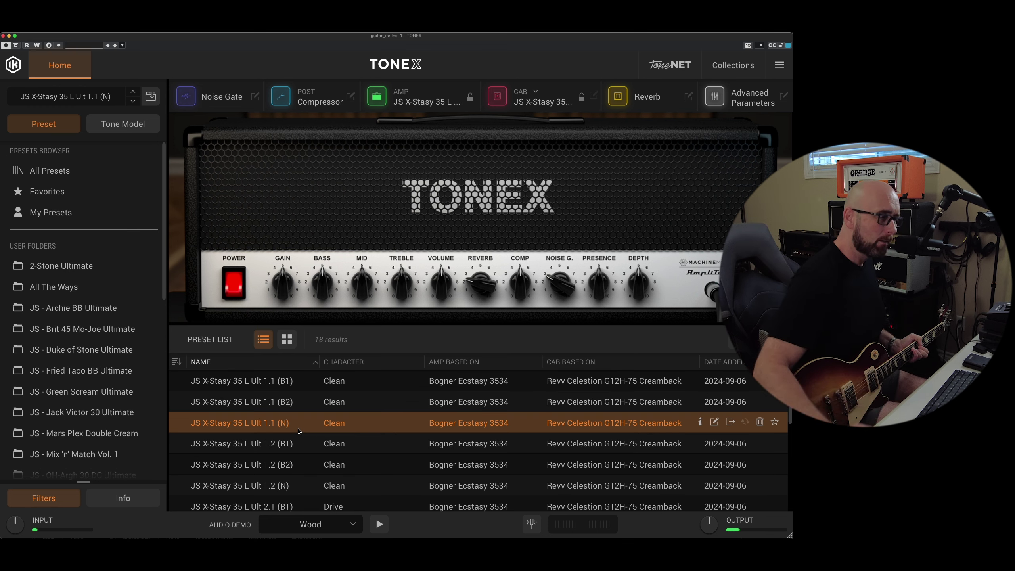
click(308, 387)
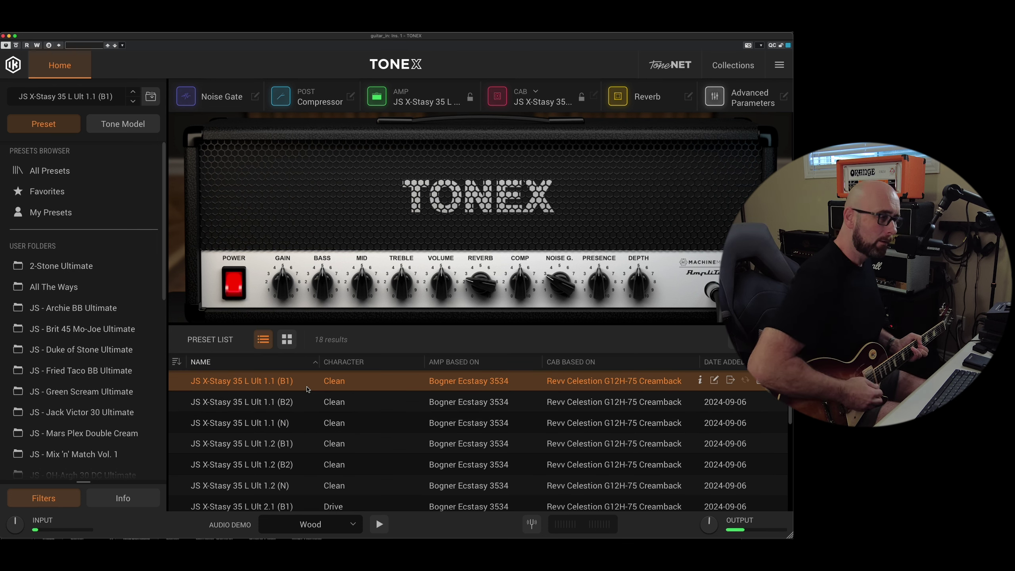
click(308, 400)
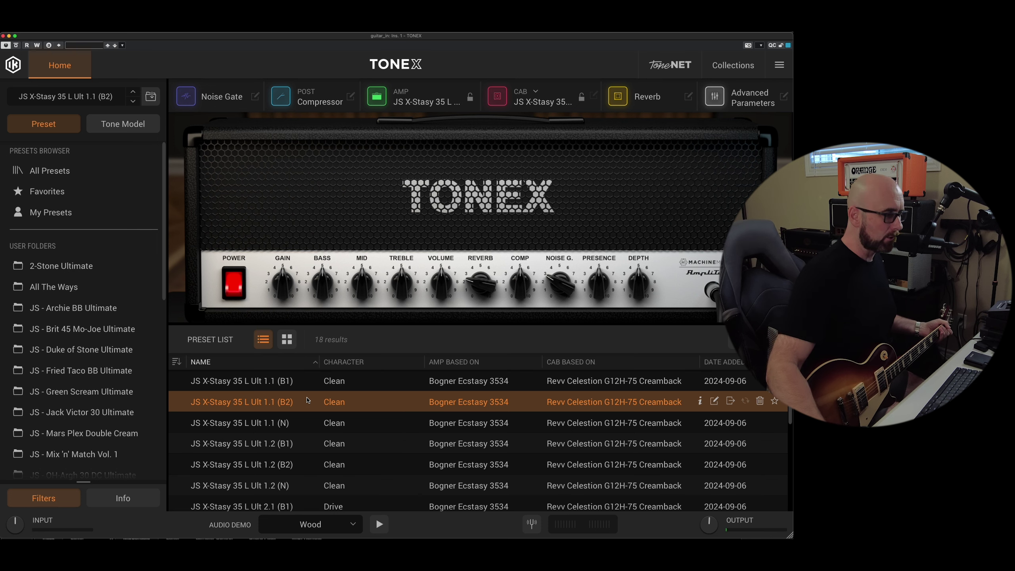
Step: Audition the JS X-Stasy 35 L Ult 1.2 clean presets in the order N, B1, B2
click(297, 485)
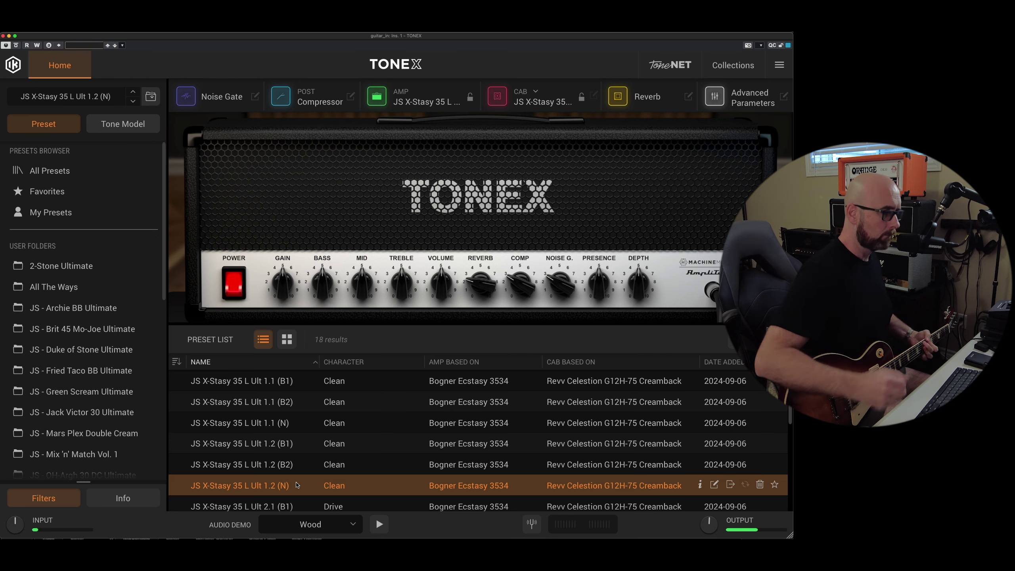
scroll(306, 480, down, 1)
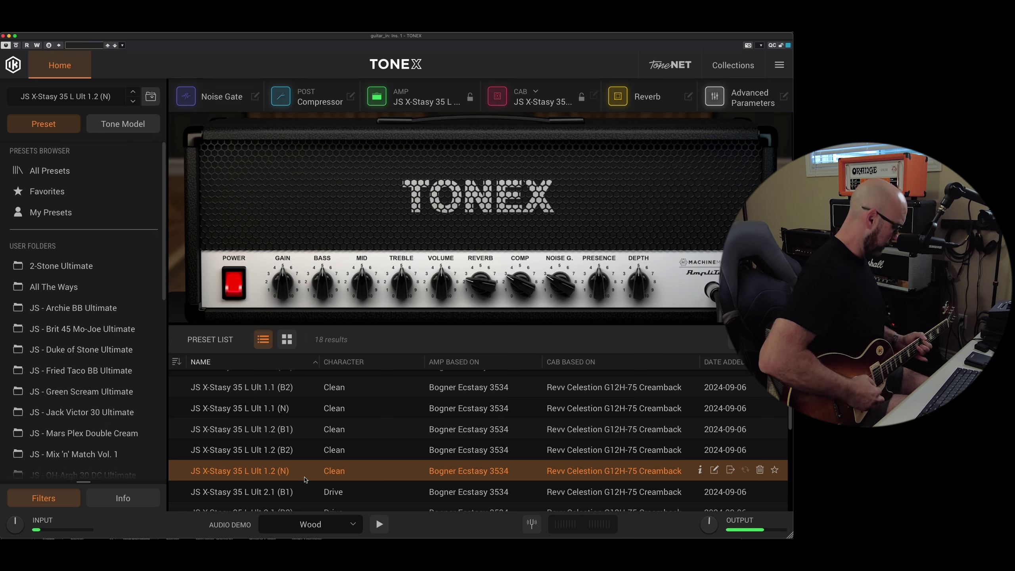
click(311, 439)
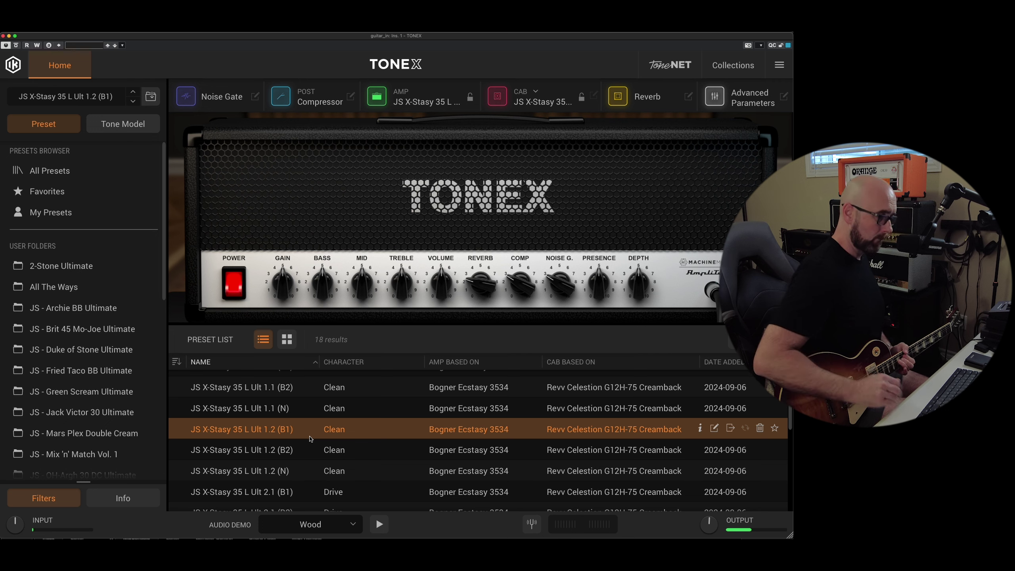
click(309, 449)
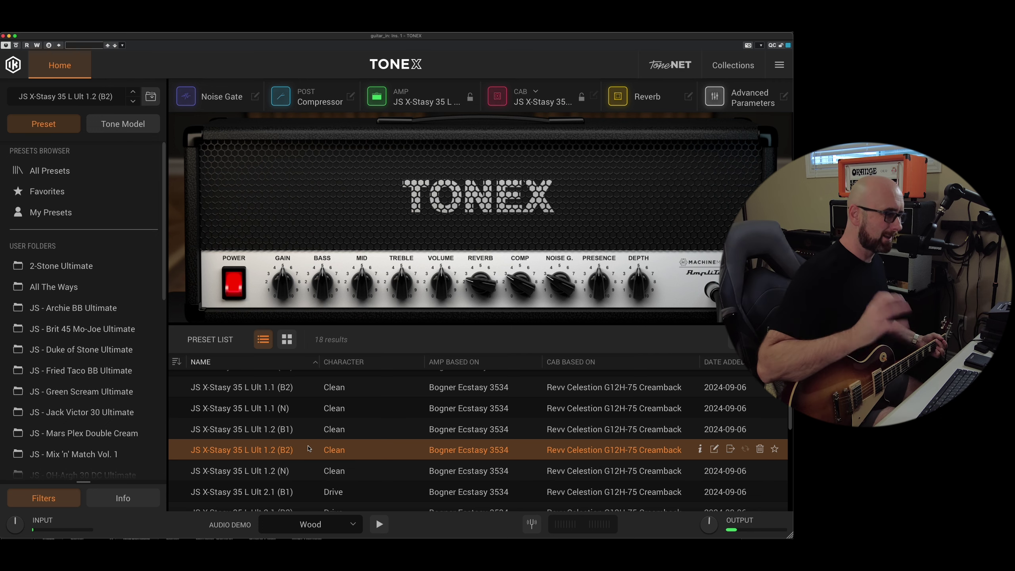
Step: Audition the JS X-Stasy 35 L Ult 2.1 drive presets in the order N, B1, B2
scroll(315, 465, down, 1)
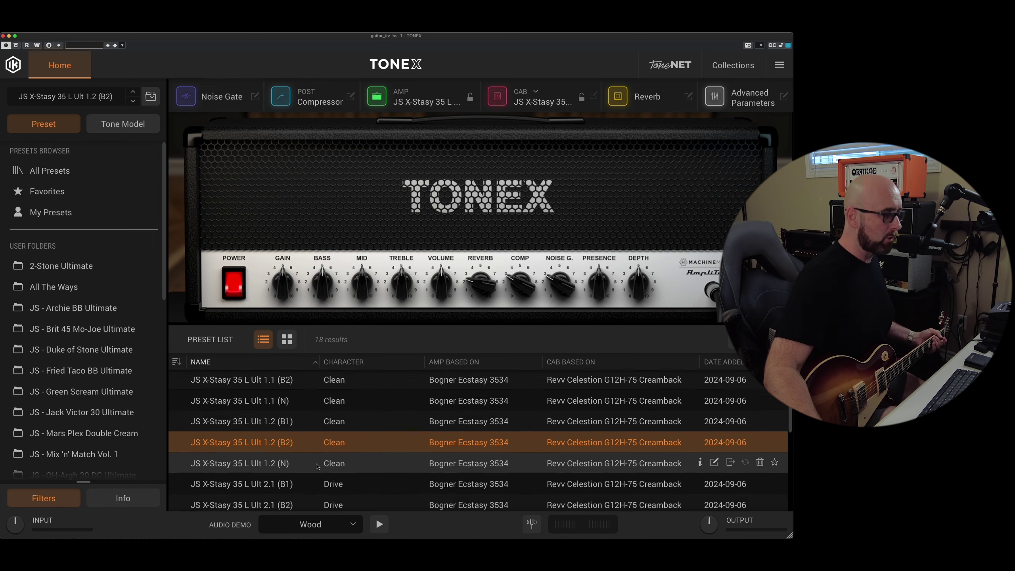
scroll(316, 466, down, 3)
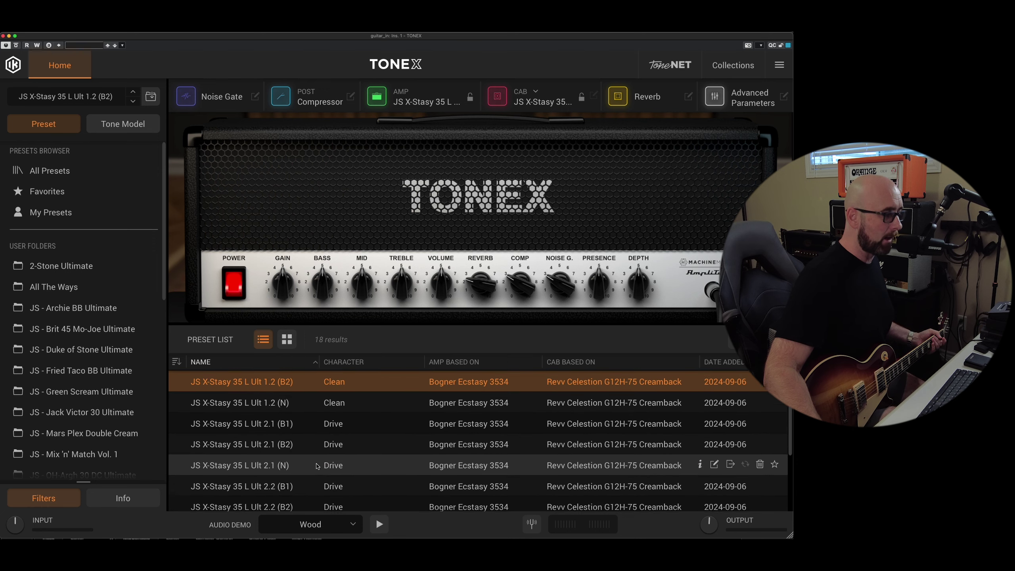
click(305, 447)
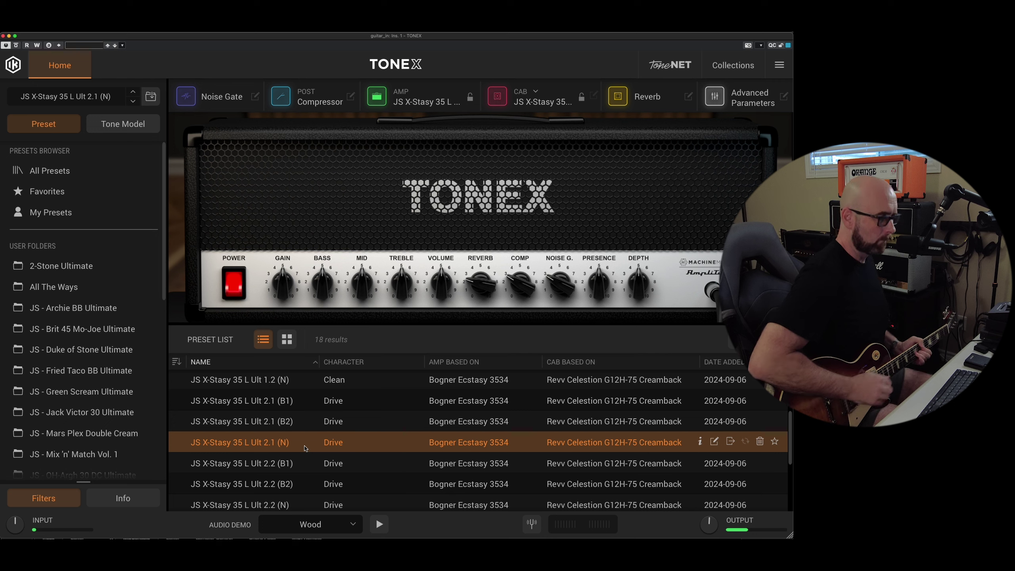
click(286, 408)
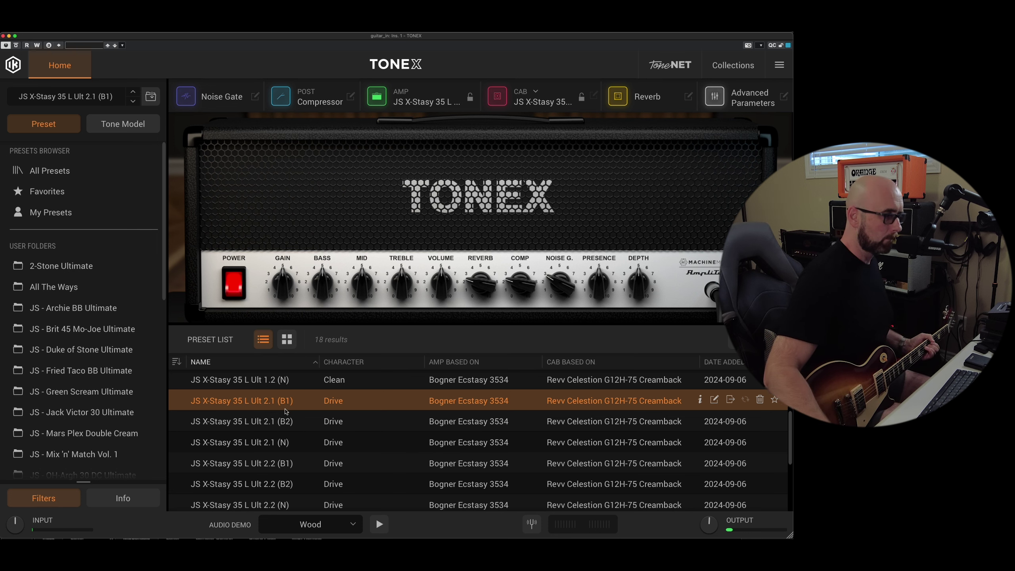
click(283, 421)
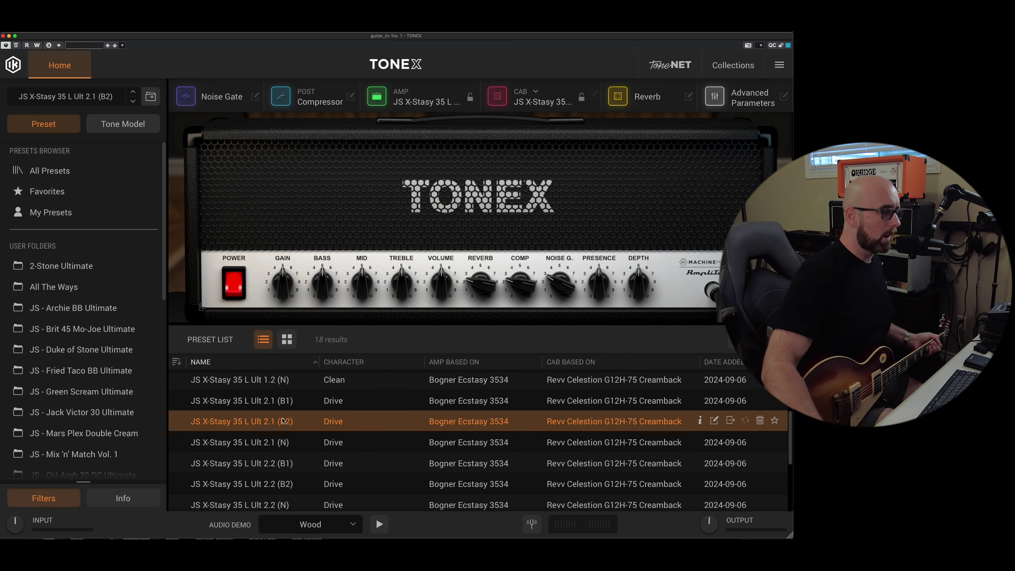
Step: Audition the JS X-Stasy 35 L Ult 2.2 drive presets in the order N, B1, B2
scroll(307, 464, down, 1)
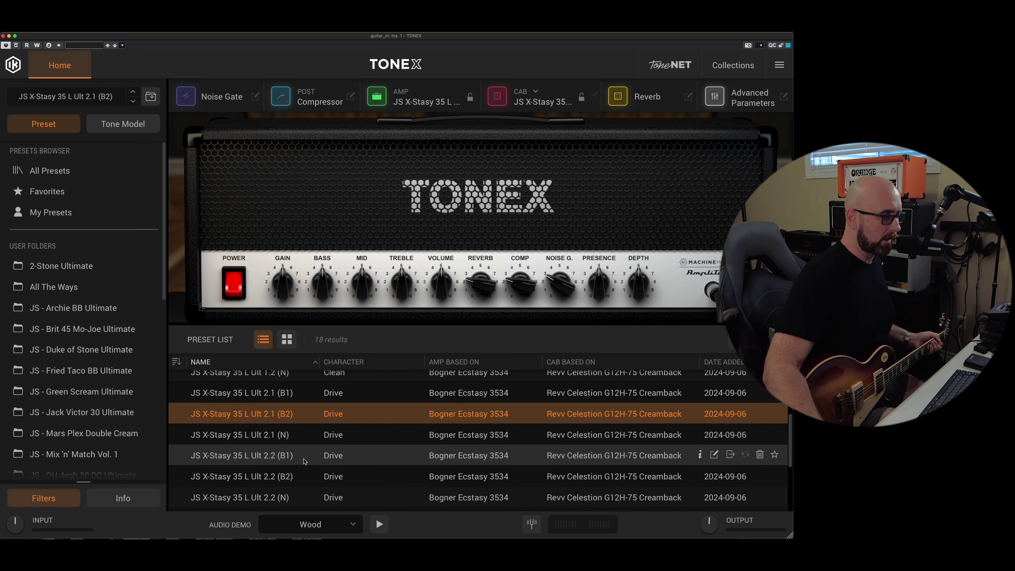
click(297, 505)
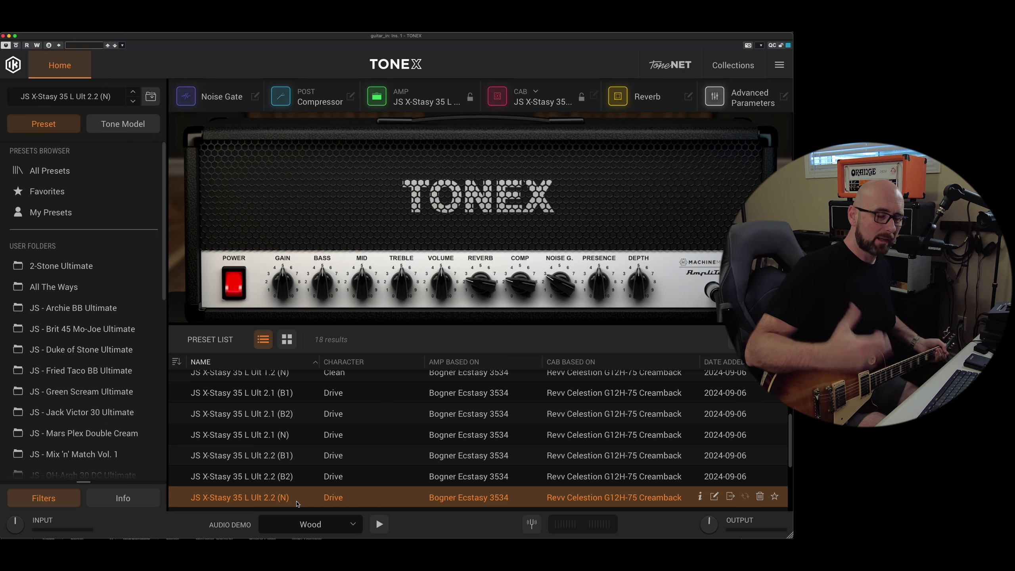
click(286, 463)
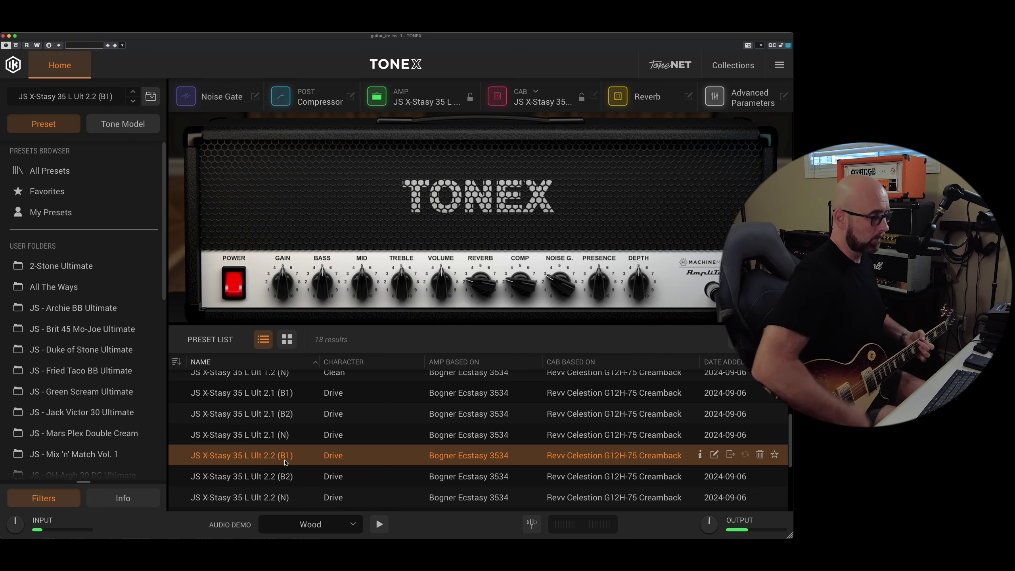
click(292, 471)
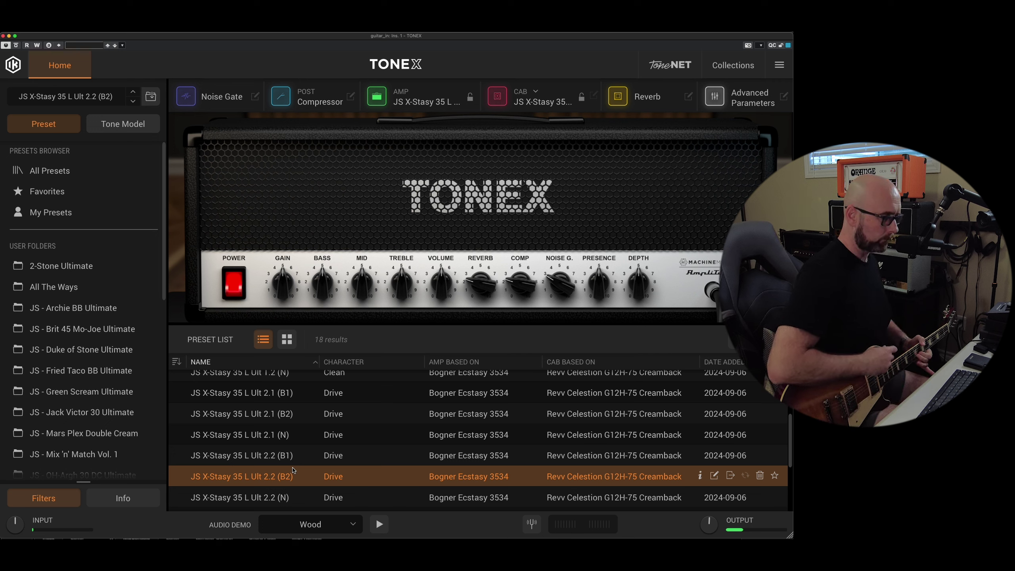
Step: Audition the JS X-Stasy 35 L Ult 2.3 drive presets N, B1 and B2, and go back through B1 to N
scroll(294, 470, down, 5)
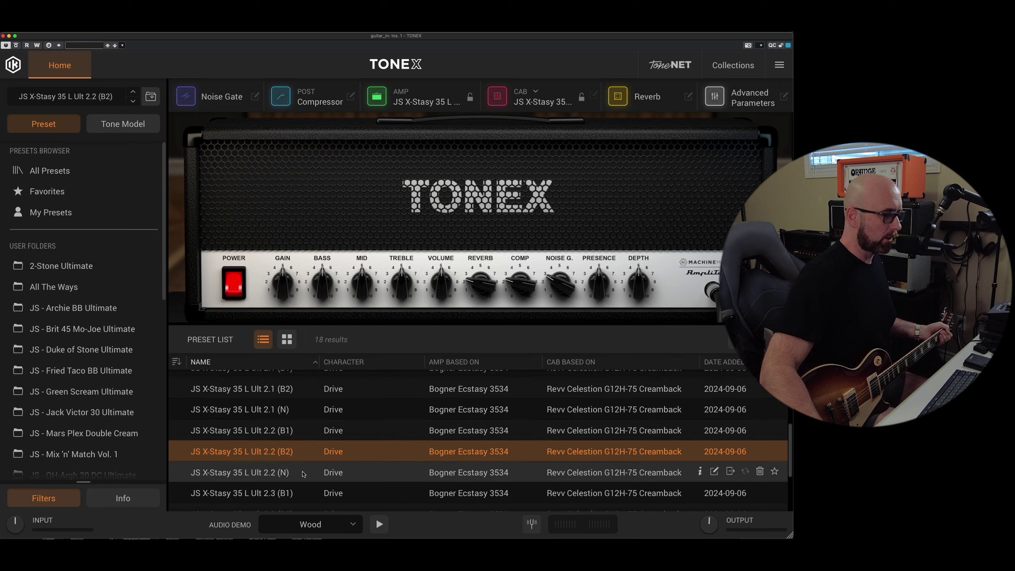
click(281, 439)
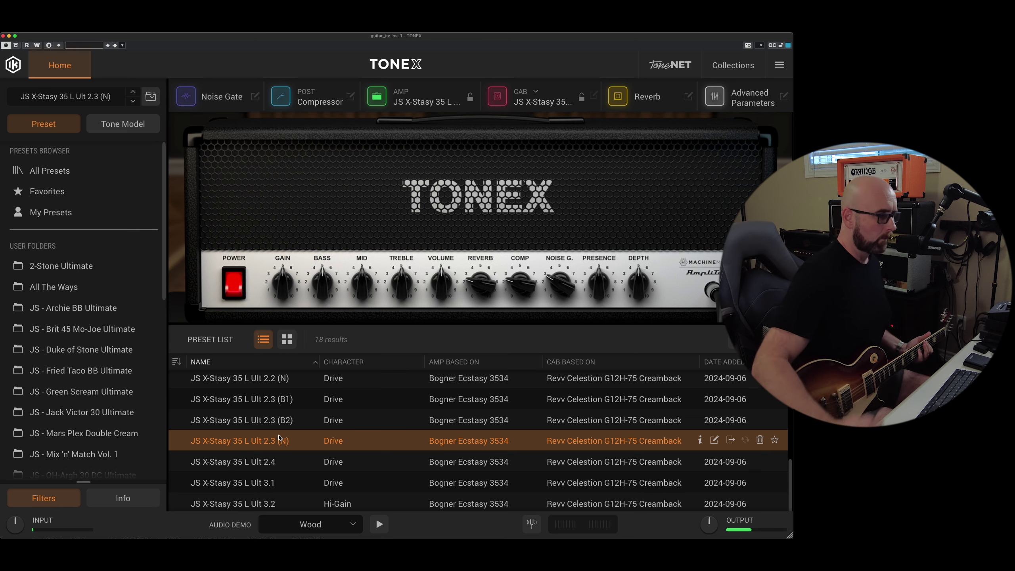
click(276, 406)
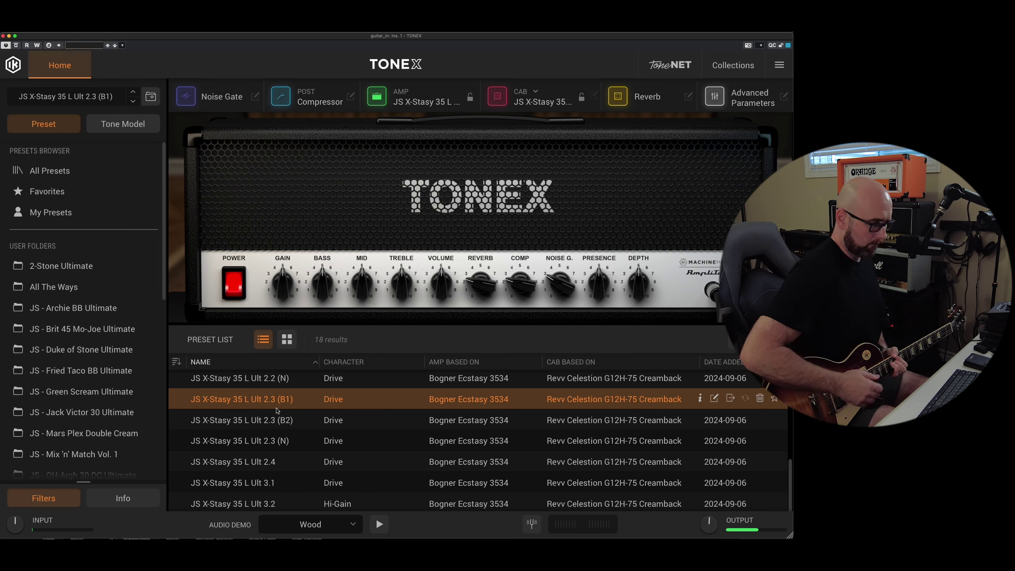
click(269, 428)
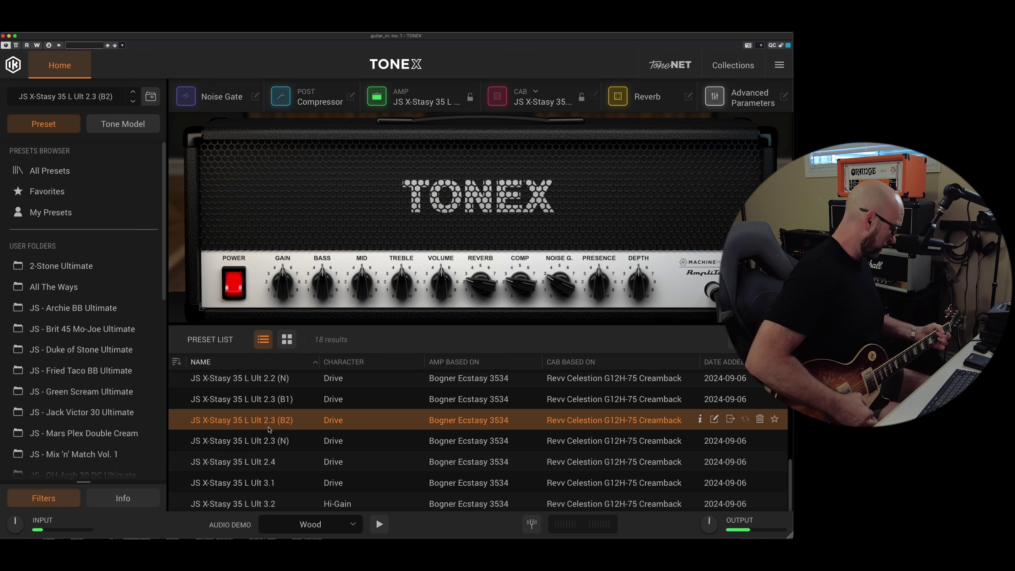
click(294, 405)
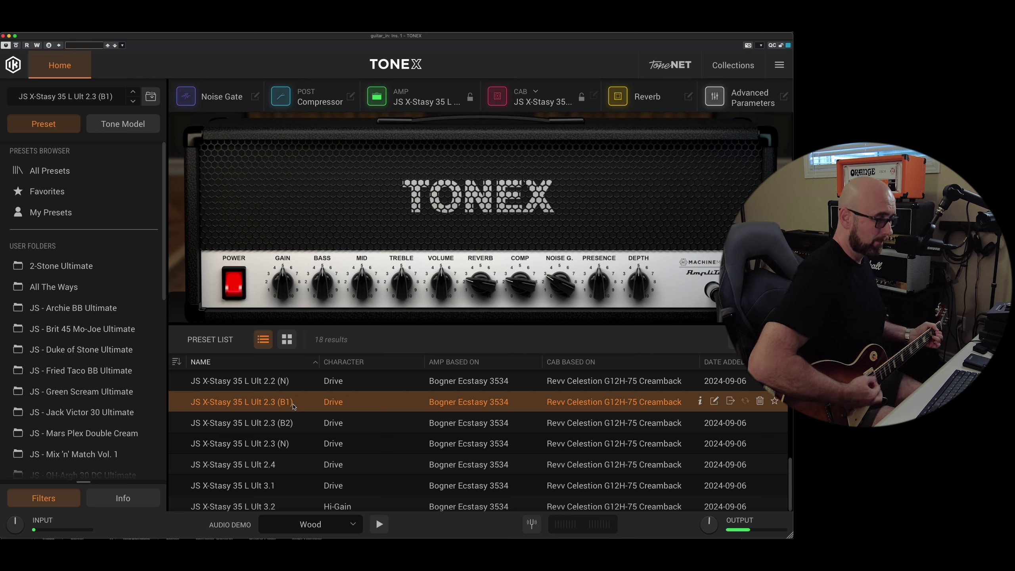
click(301, 442)
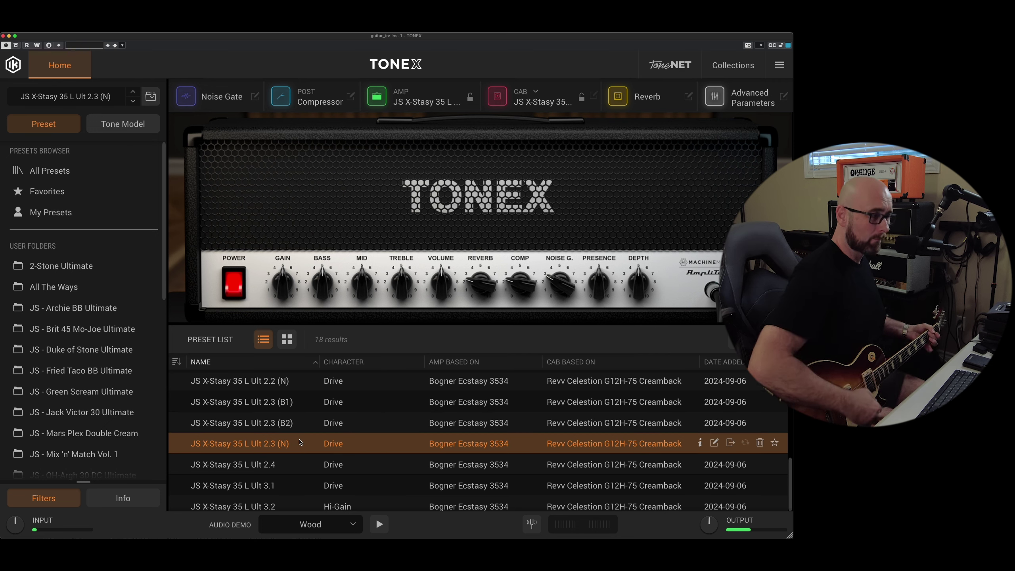
Step: Audition the JS X-Stasy 35 L Ult 2.4, 3.1 and 3.2 presets in that order
click(303, 465)
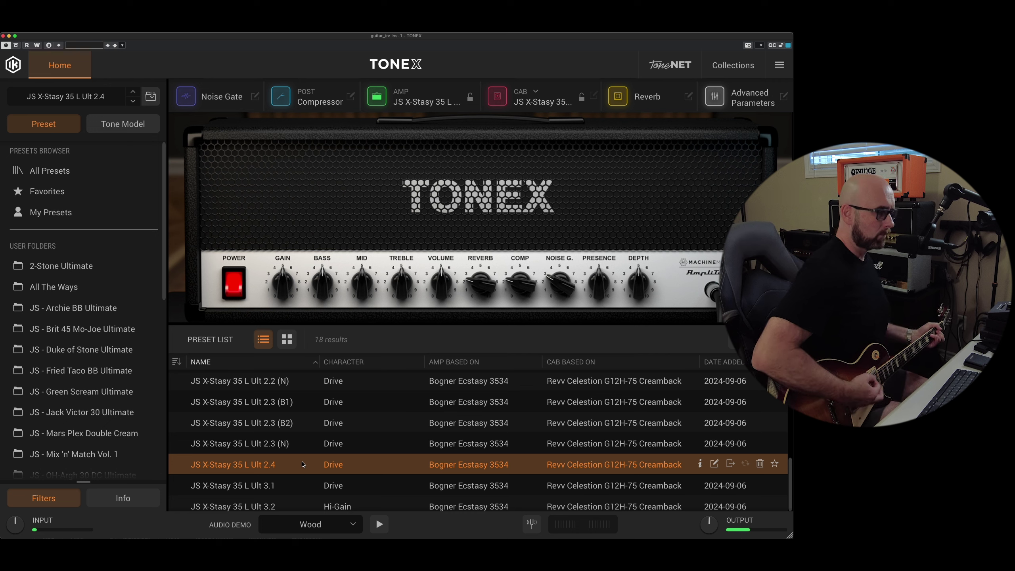
click(316, 487)
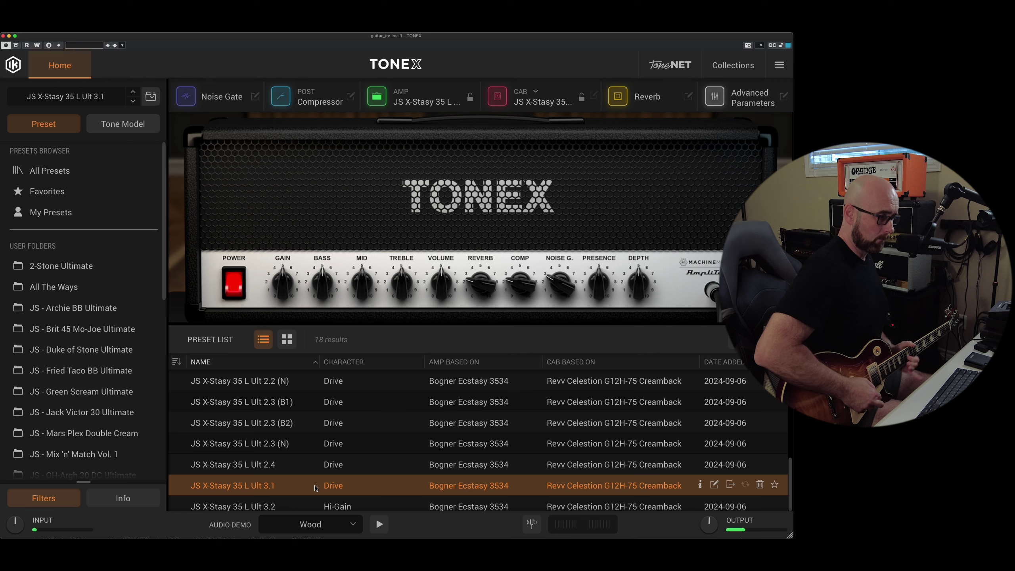
scroll(303, 494, down, 1)
click(299, 504)
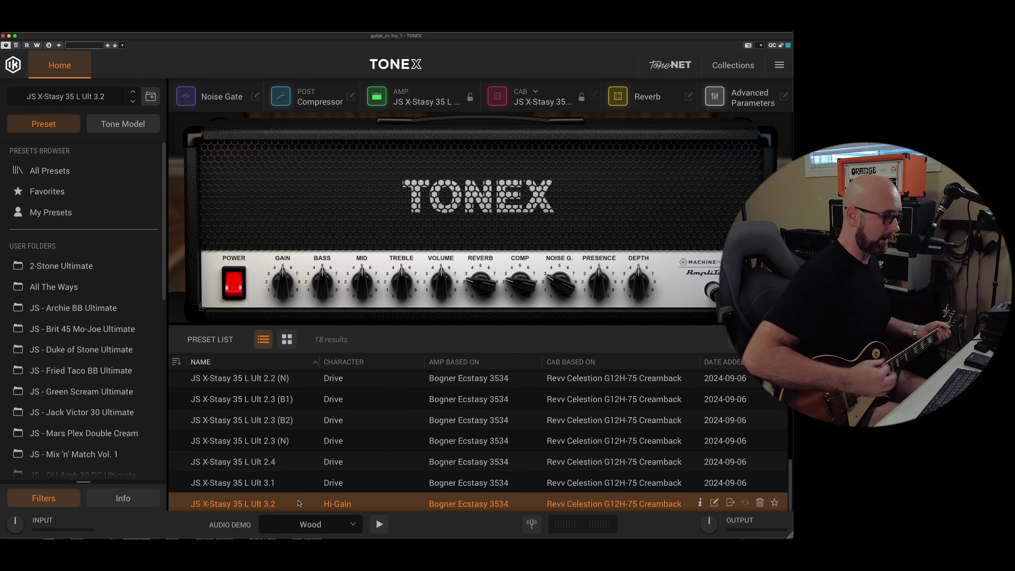